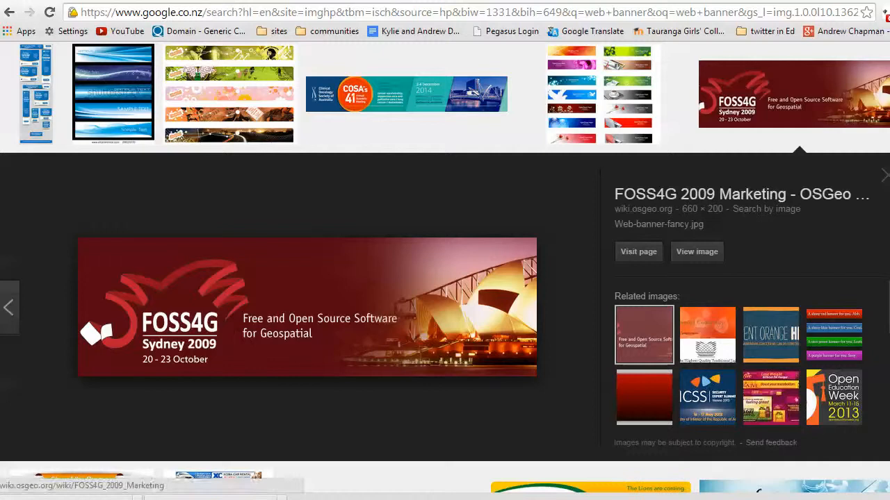
Browse the web banner image results for design examples.
{"action": "key", "text": "Right"}
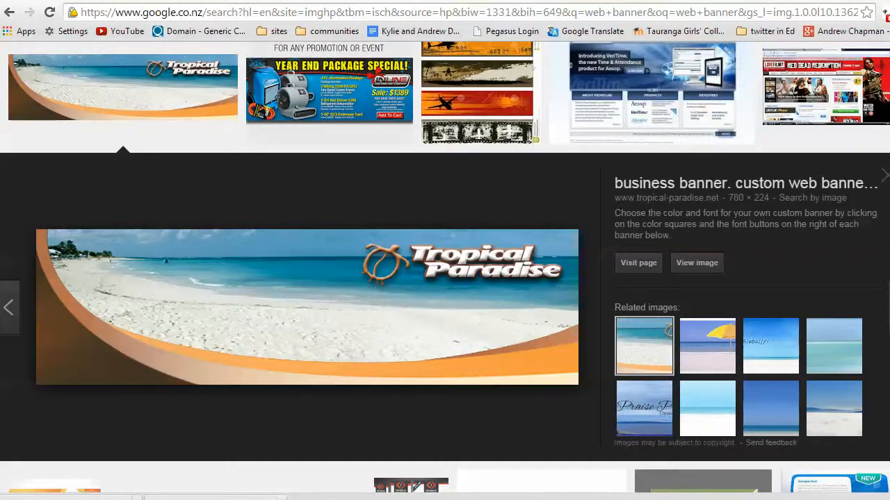
{"action": "scroll", "coordinate": [401, 348], "scroll_direction": "down", "scroll_amount": 6}
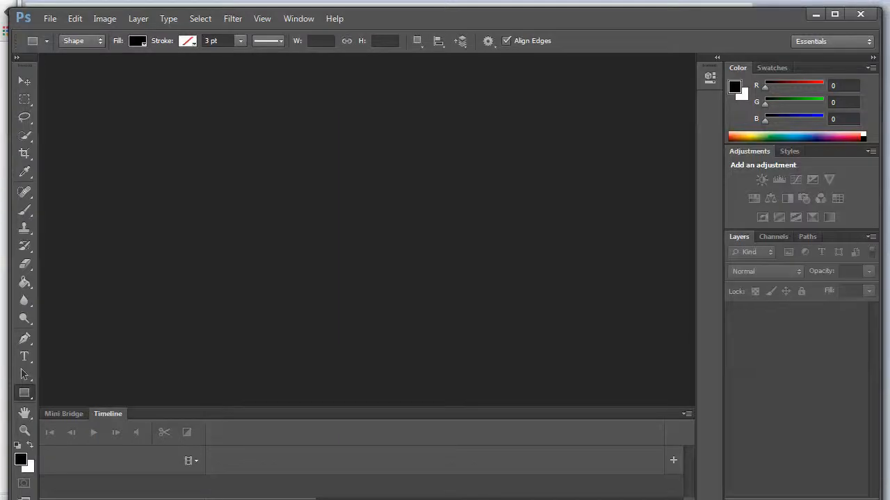
Create a new document 800 pixels wide and 150 pixels high, at 72 pixels/inch in RGB Color with a white background.
{"action": "left_click", "coordinate": [49, 20]}
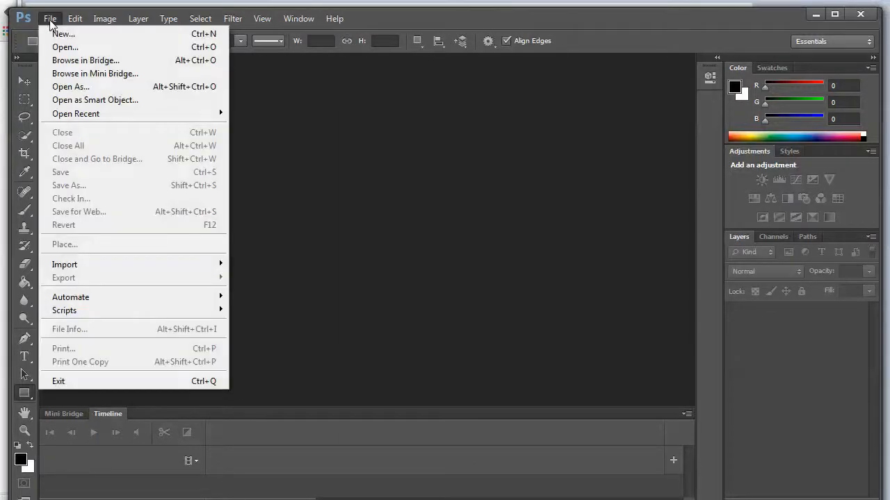
{"action": "left_click", "coordinate": [61, 33]}
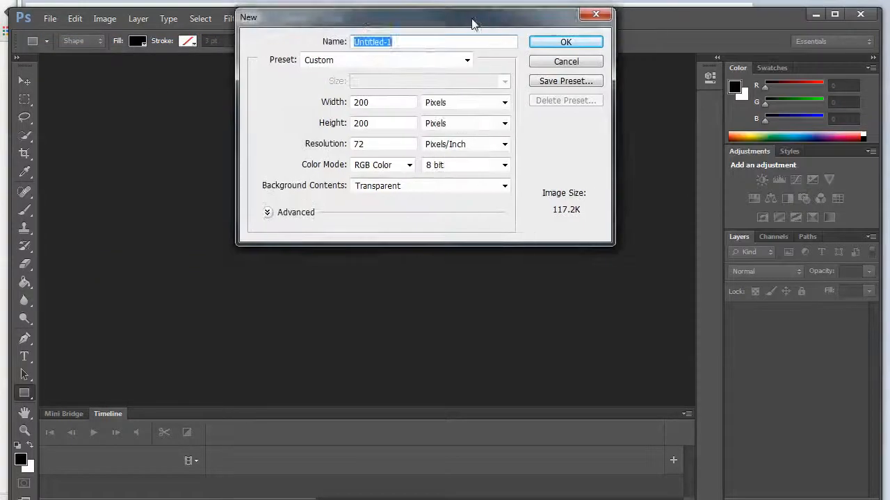
{"action": "left_click_drag", "start_coordinate": [473, 20], "coordinate": [462, 93]}
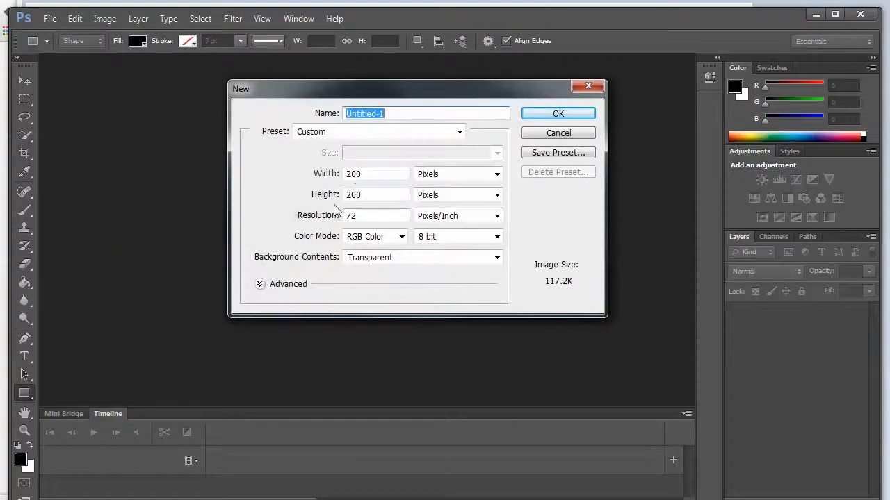
{"action": "left_click", "coordinate": [367, 175]}
{"action": "key", "text": "BackSpace"}
{"action": "key", "text": "BackSpace"}
{"action": "key", "text": "BackSpace"}
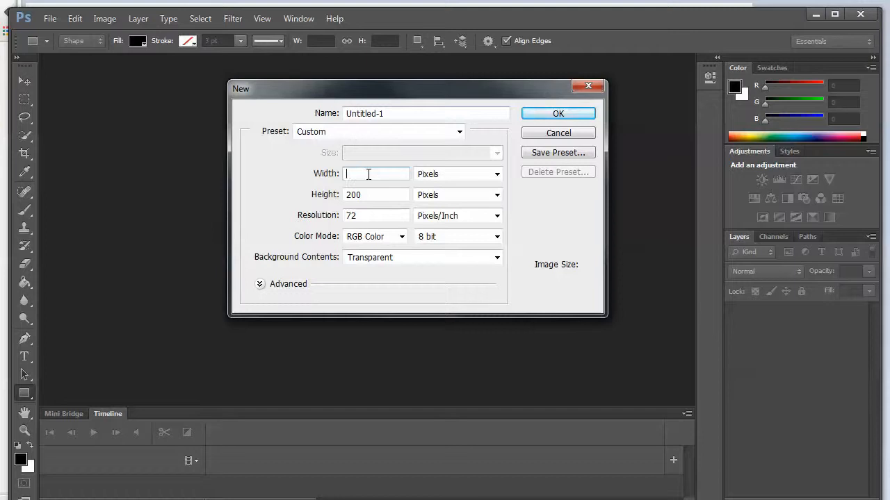
{"action": "type", "text": "180"}
{"action": "key", "text": "BackSpace"}
{"action": "key", "text": "BackSpace"}
{"action": "key", "text": "BackSpace"}
{"action": "type", "text": "800"}
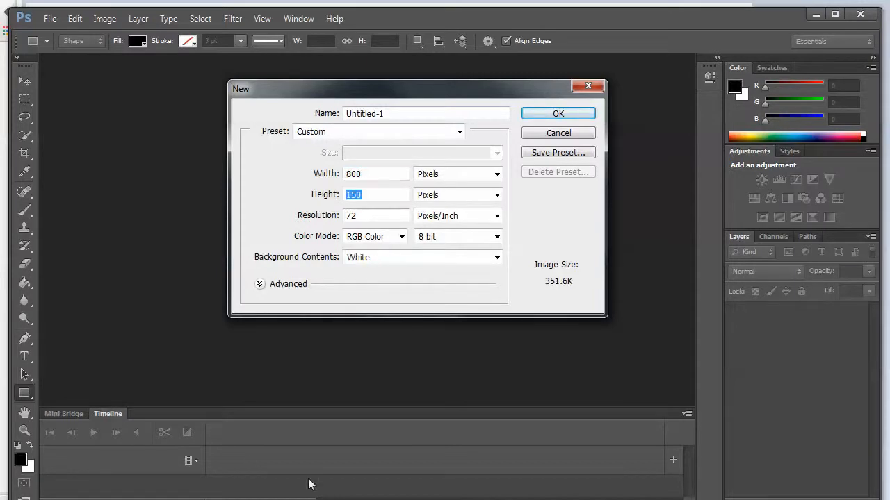
{"action": "double_click", "coordinate": [357, 194]}
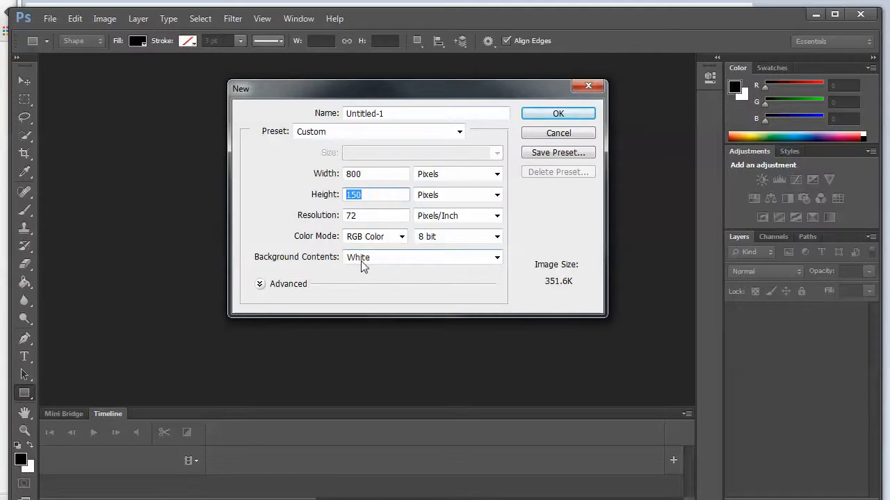
{"action": "left_click", "coordinate": [570, 117]}
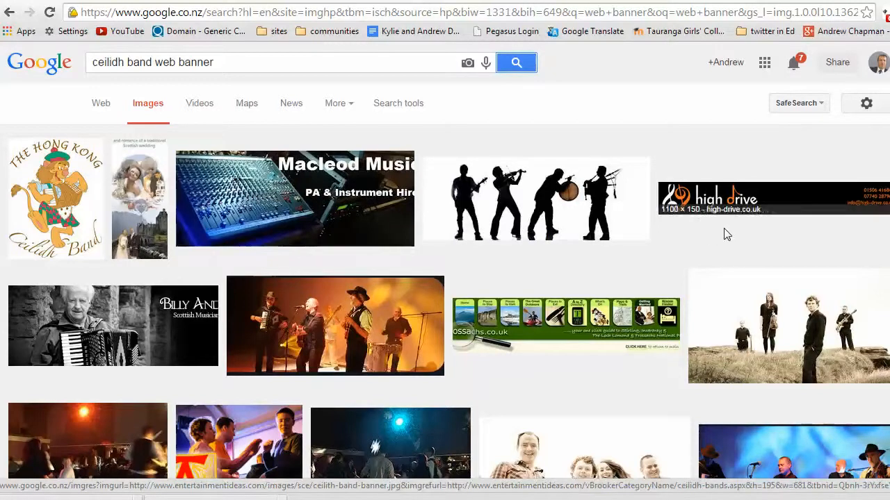
Look through the ceilidh band web banner image results in the browser, previewing the Gerry & Seamus banner.
{"action": "scroll", "coordinate": [389, 351], "scroll_direction": "down", "scroll_amount": 8}
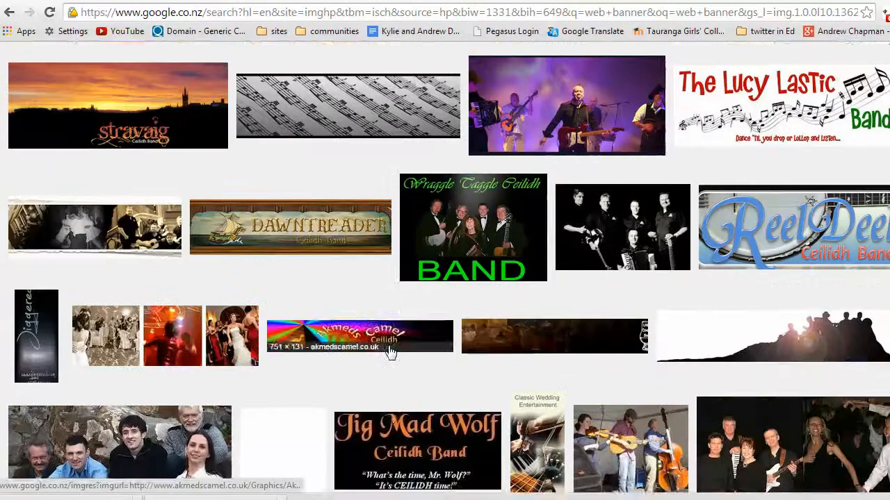
{"action": "scroll", "coordinate": [389, 351], "scroll_direction": "down", "scroll_amount": 2}
{"action": "scroll", "coordinate": [280, 338], "scroll_direction": "down", "scroll_amount": 5}
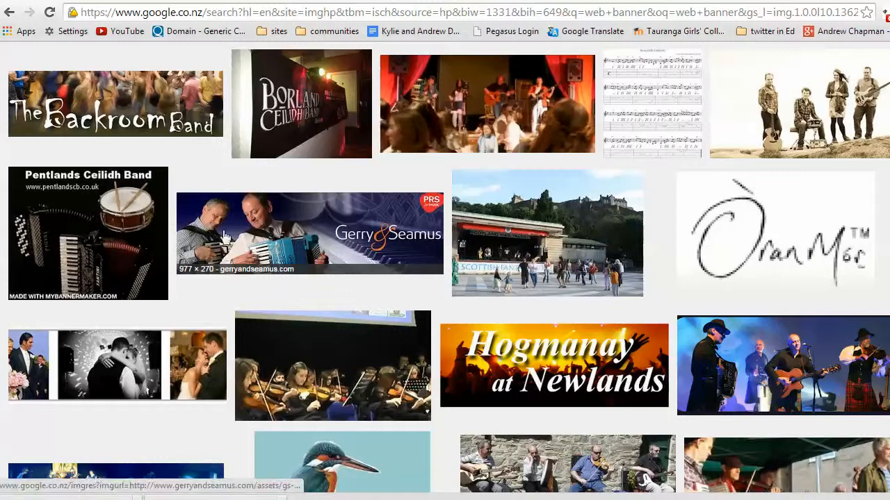
{"action": "left_click", "coordinate": [327, 212]}
{"action": "scroll", "coordinate": [445, 268], "scroll_direction": "down", "scroll_amount": 10}
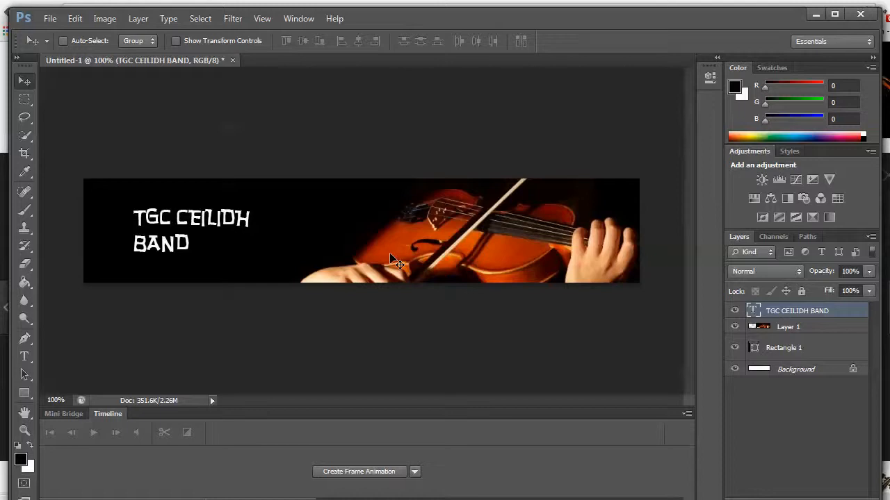
Start saving the finished TGC Ceilidh Band banner under a new name, choosing PNG as the format.
{"action": "left_click", "coordinate": [49, 19]}
{"action": "left_click", "coordinate": [120, 182]}
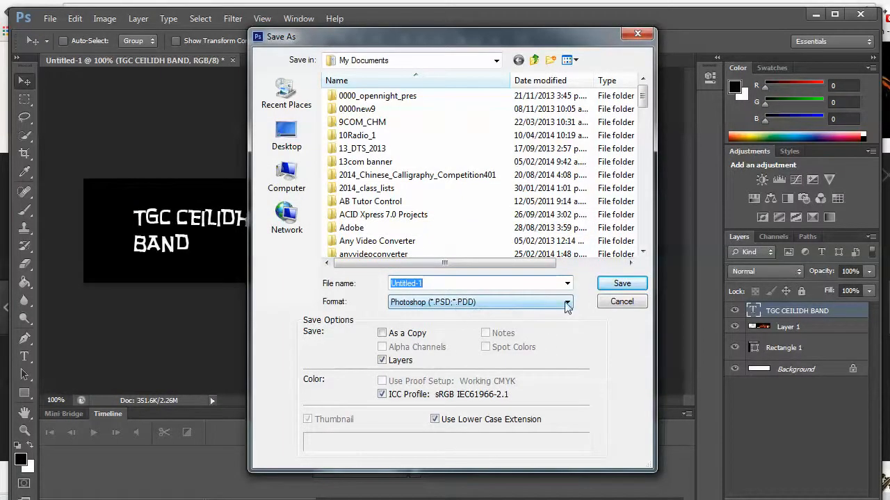
{"action": "left_click", "coordinate": [567, 302]}
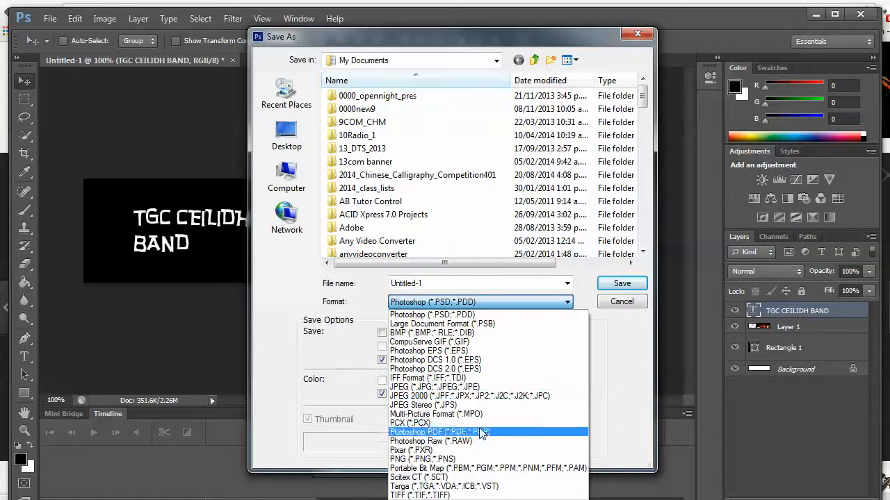
{"action": "left_click", "coordinate": [430, 459]}
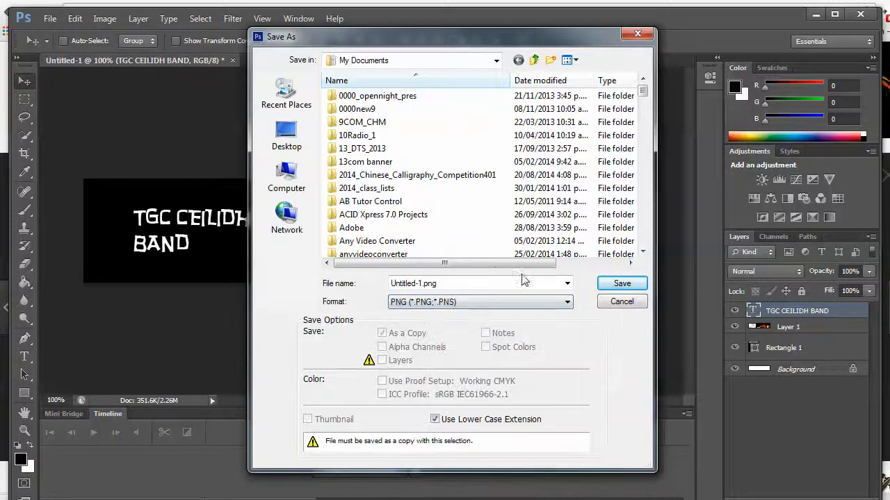
Set the save location to the images folder inside My Documents > mywebpage on the U: drive.
{"action": "left_click", "coordinate": [285, 175]}
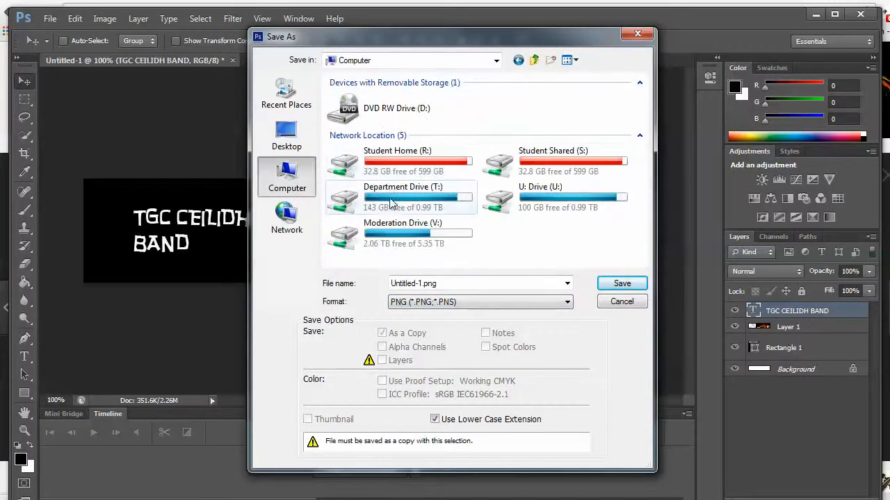
{"action": "double_click", "coordinate": [516, 198]}
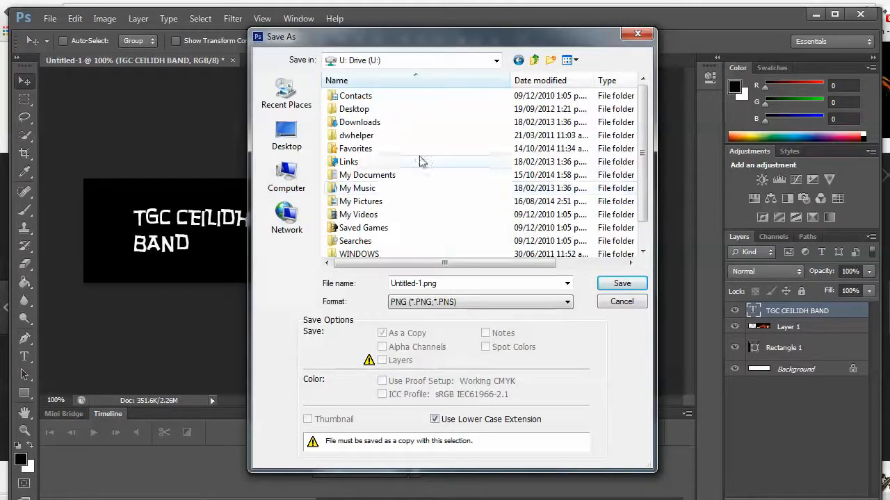
{"action": "double_click", "coordinate": [368, 175]}
{"action": "scroll", "coordinate": [381, 188], "scroll_direction": "down", "scroll_amount": 11}
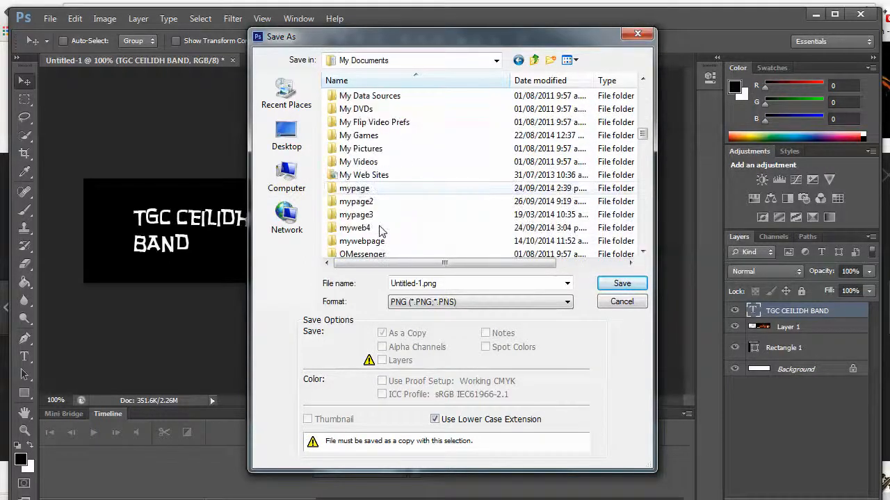
{"action": "double_click", "coordinate": [365, 242]}
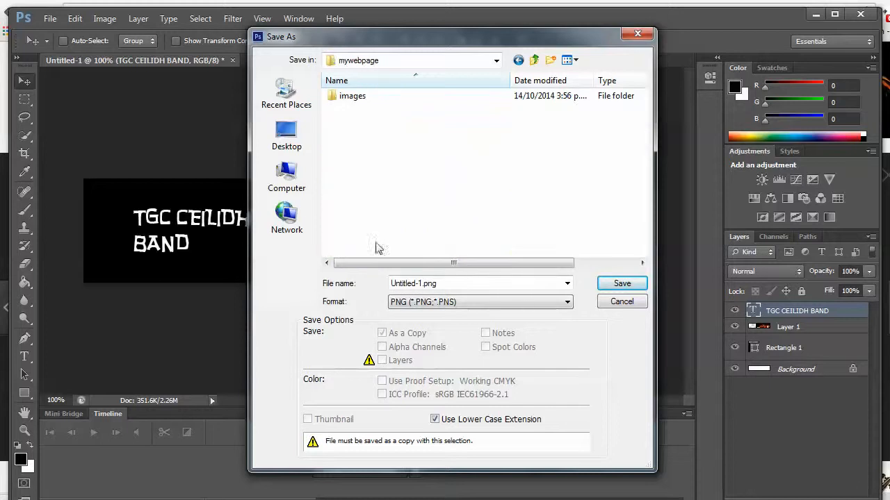
{"action": "double_click", "coordinate": [368, 104]}
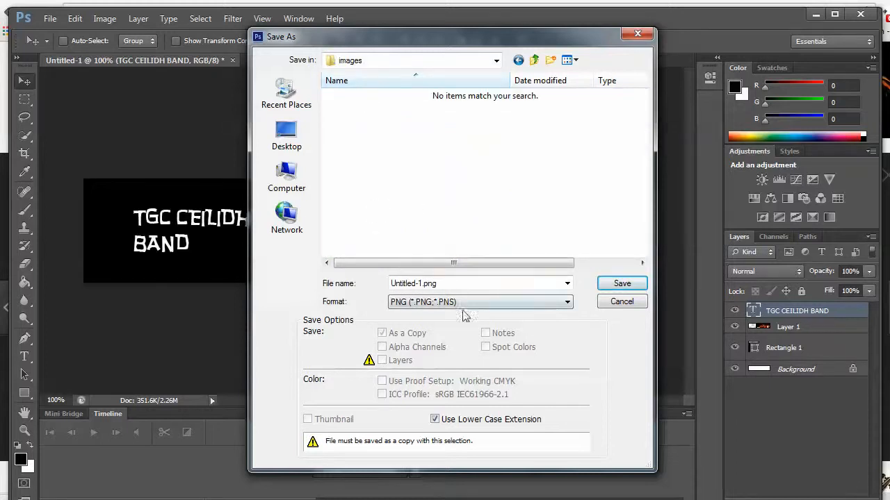
Name the file banner and save the PNG with Smallest / Slow compression and no interlacing.
{"action": "double_click", "coordinate": [406, 285]}
{"action": "type", "text": "banner"}
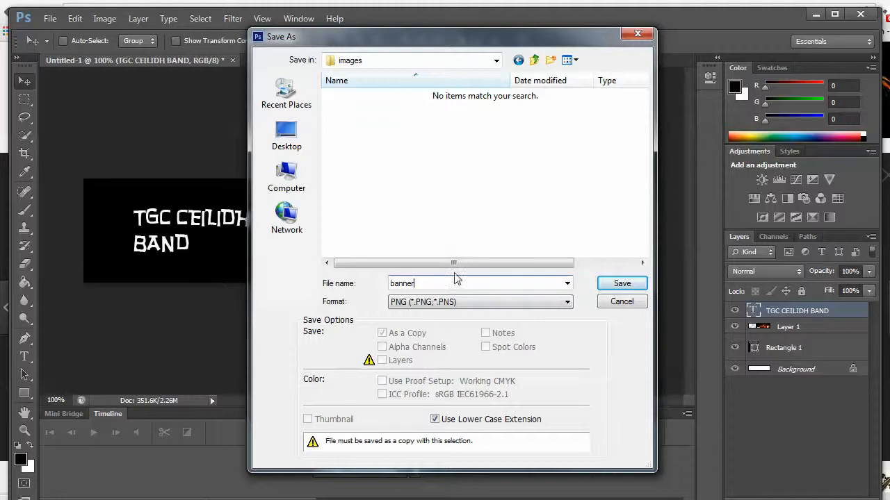
{"action": "left_click", "coordinate": [620, 285]}
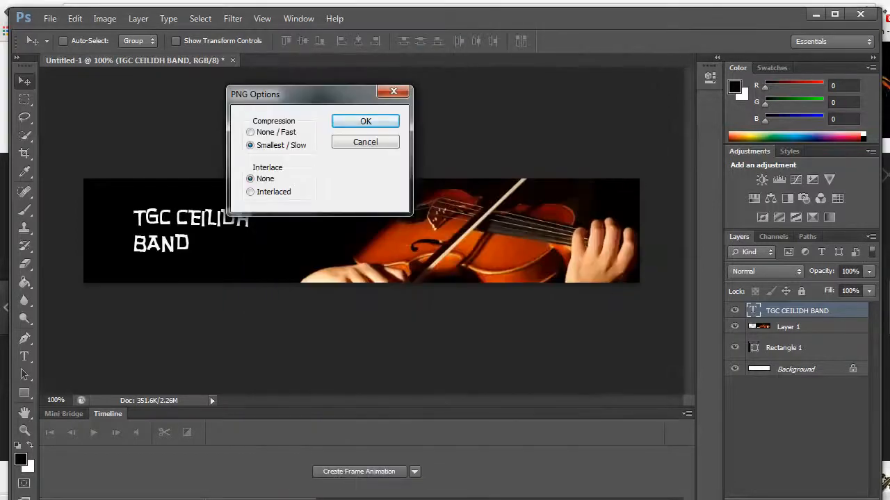
{"action": "left_click", "coordinate": [387, 120]}
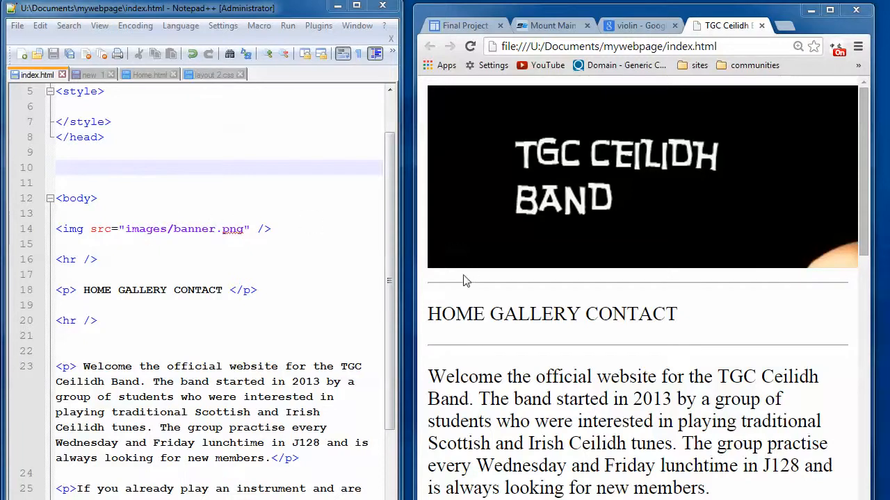
Move and widen the browser window showing index.html to view the banner across the page.
{"action": "left_click_drag", "start_coordinate": [771, 8], "coordinate": [385, 22]}
{"action": "left_click_drag", "start_coordinate": [487, 178], "coordinate": [828, 179]}
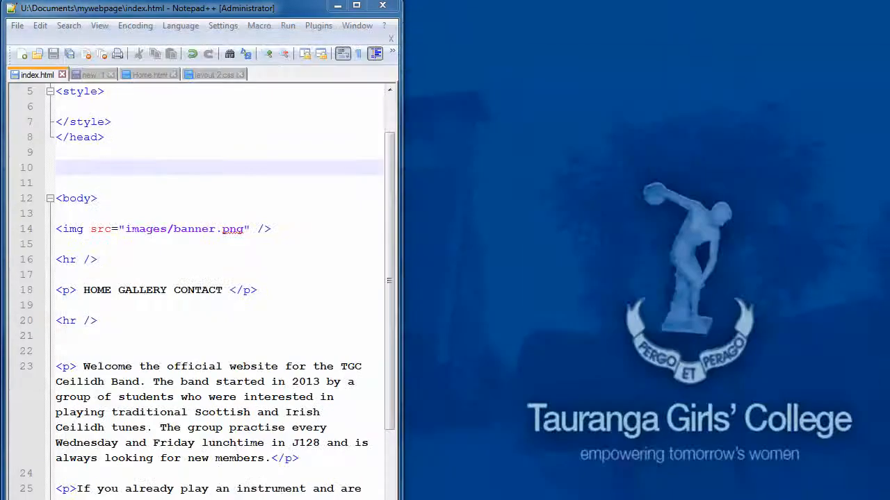
Open the images folder inside mywebpage in the file explorer to check the banner file.
{"action": "left_click_drag", "start_coordinate": [862, 98], "coordinate": [629, 44]}
{"action": "left_click", "coordinate": [175, 146]}
{"action": "double_click", "coordinate": [169, 129]}
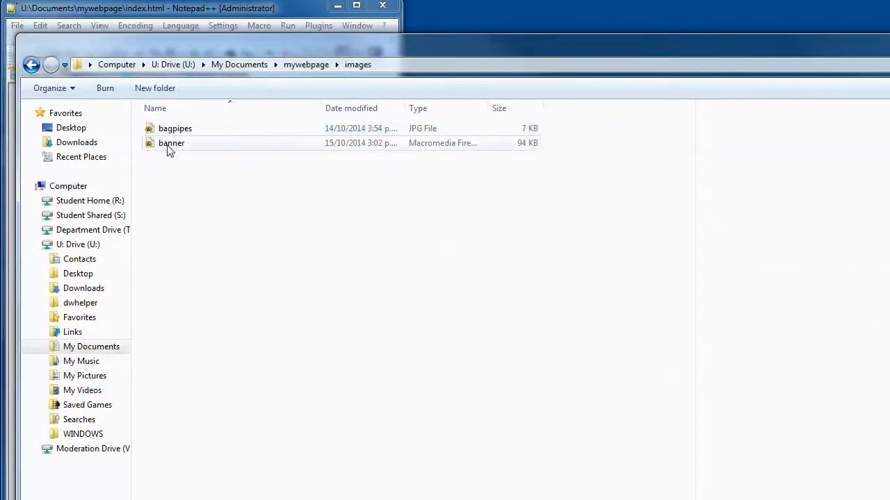